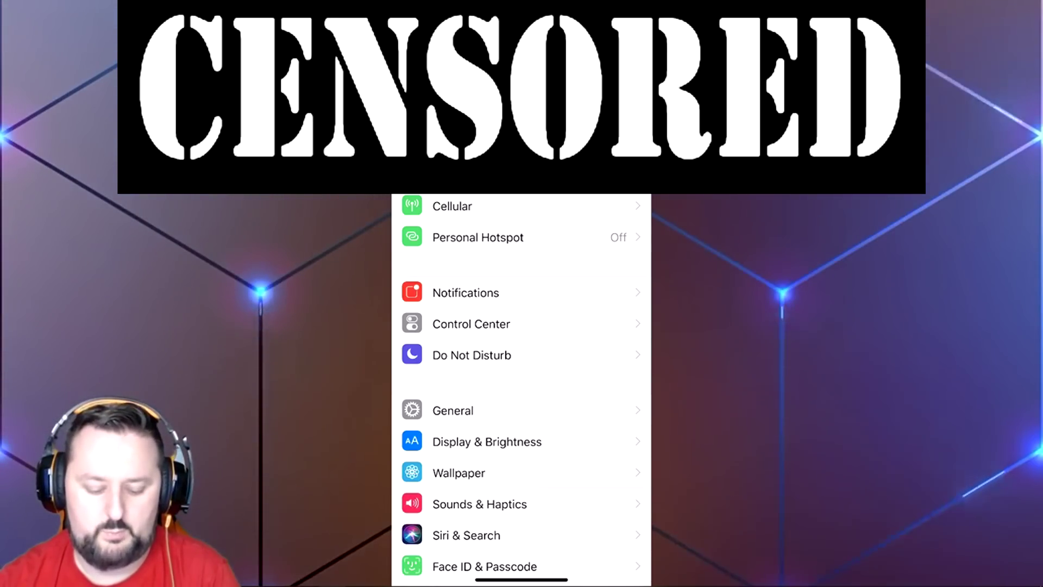
Scroll down the iOS Settings list and open Privacy.
scroll(522, 381, down, 5)
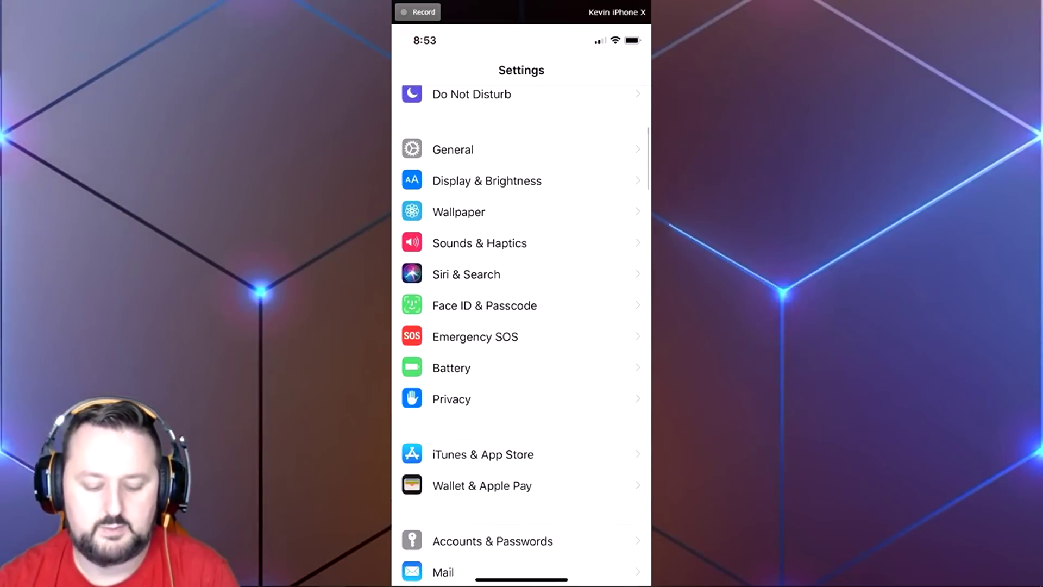
click(451, 399)
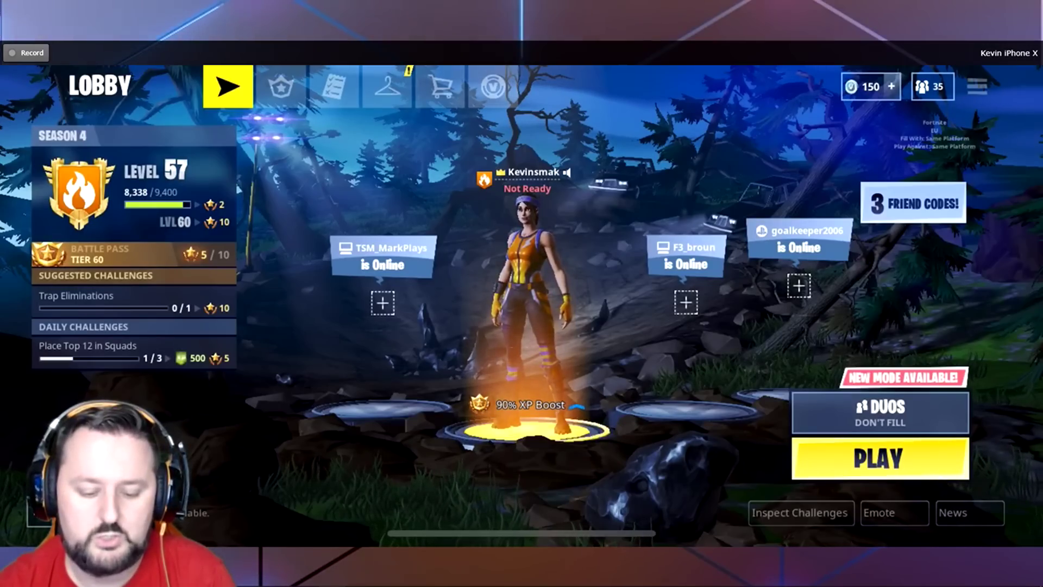
Open Fortnite's Game settings through the lobby's main menu and gear icon.
click(978, 86)
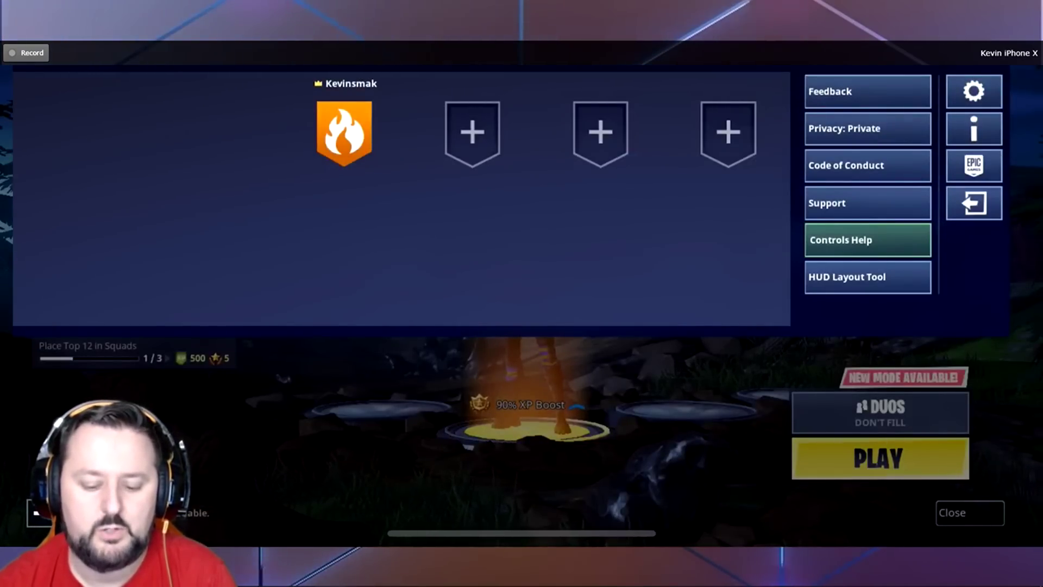
click(973, 91)
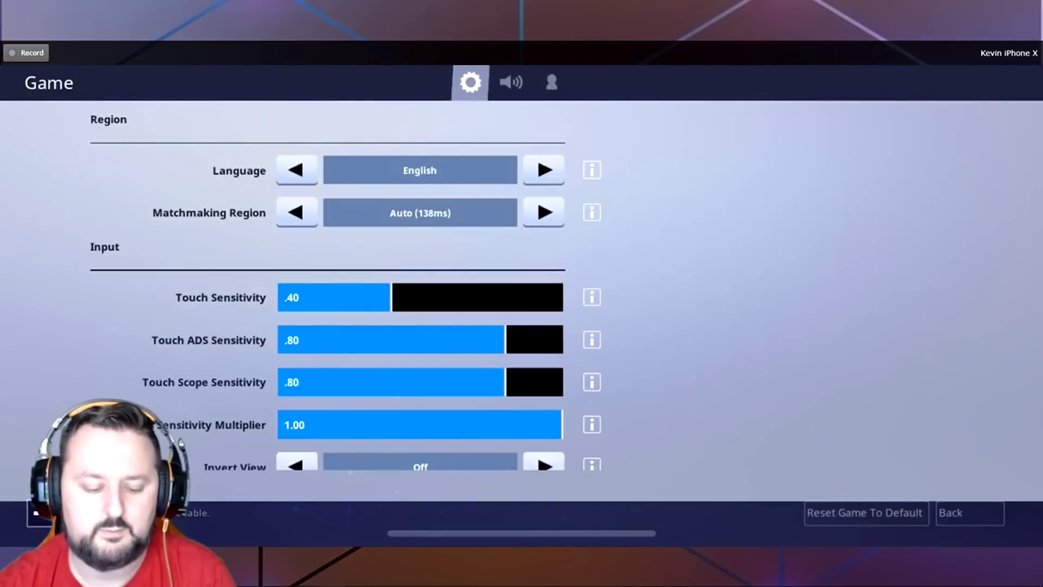
Switch to the Audio tab, where Voice Chat and Push To Talk show On.
click(511, 82)
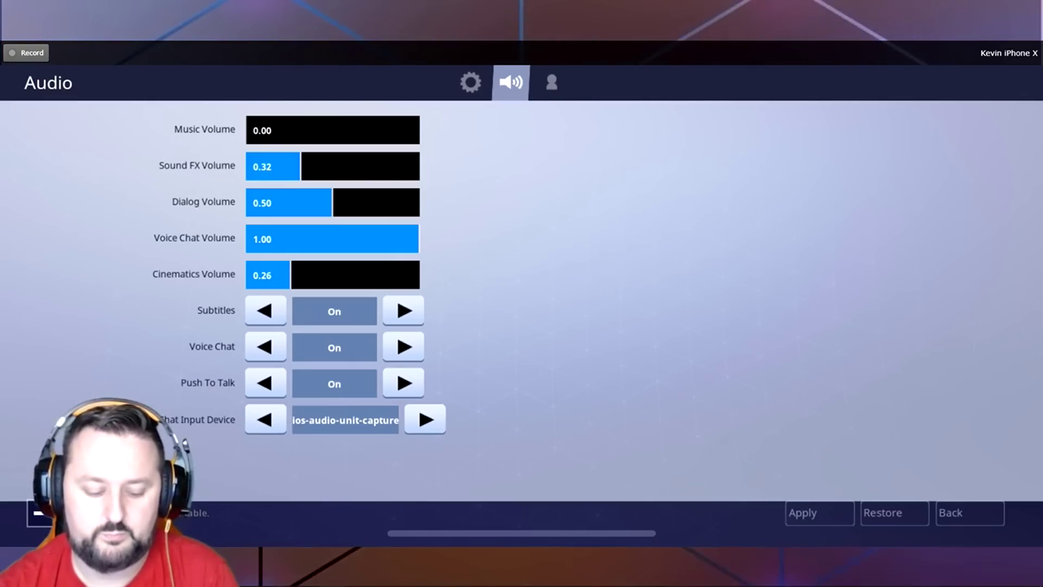
Change Voice Chat Input Device from ios-audio-unit-capture to DEFAULT.
click(425, 419)
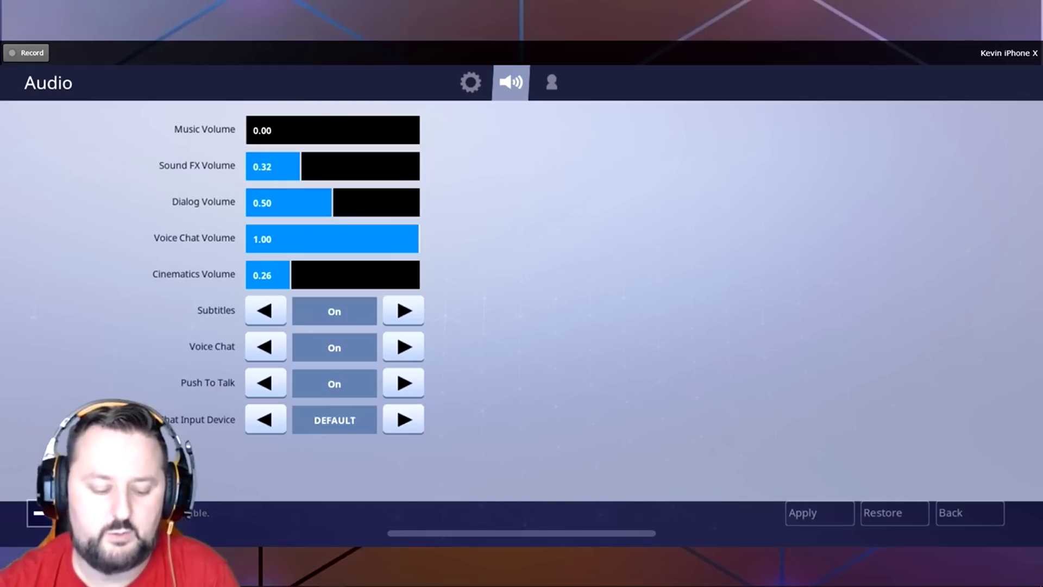